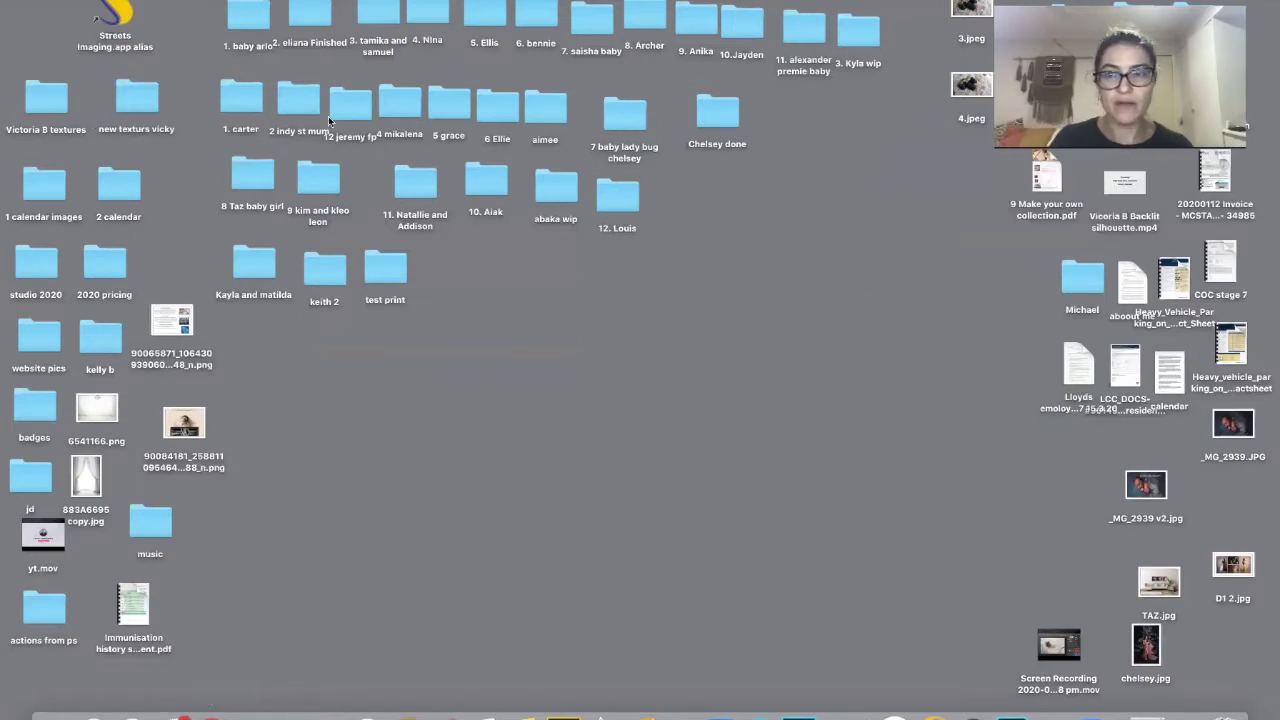
key(super+space)
text(zoo)
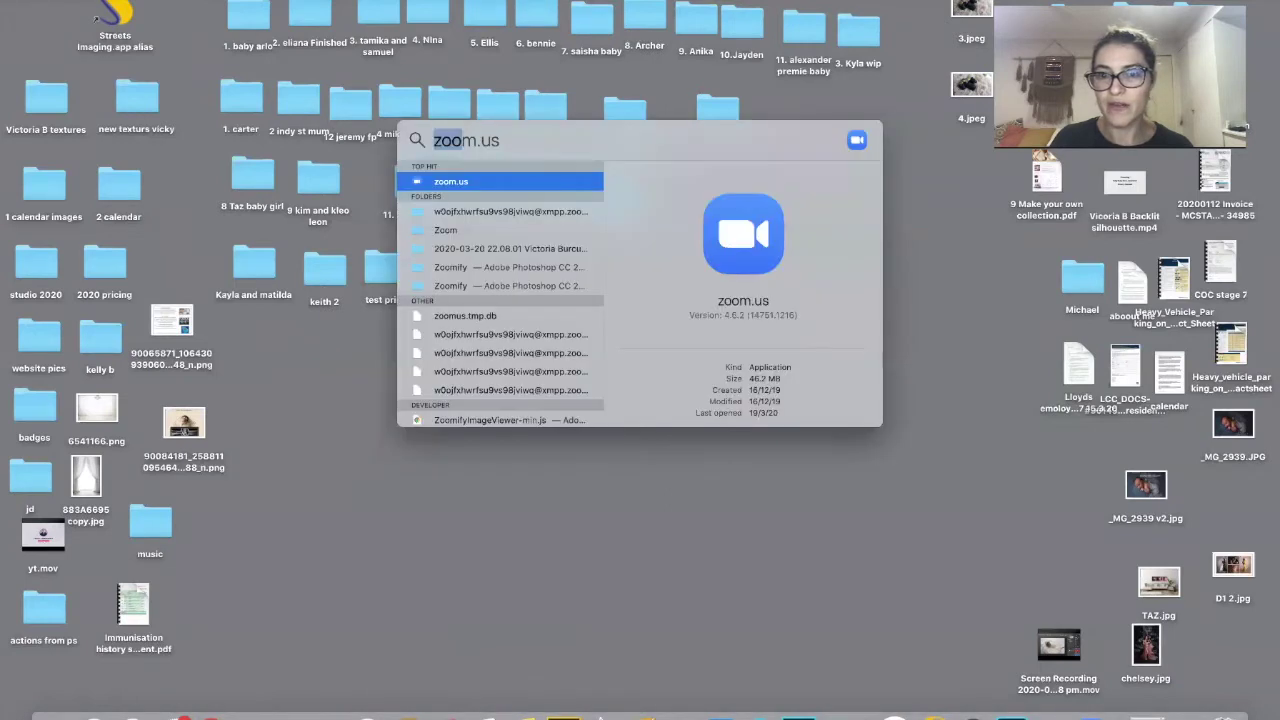
key(Escape)
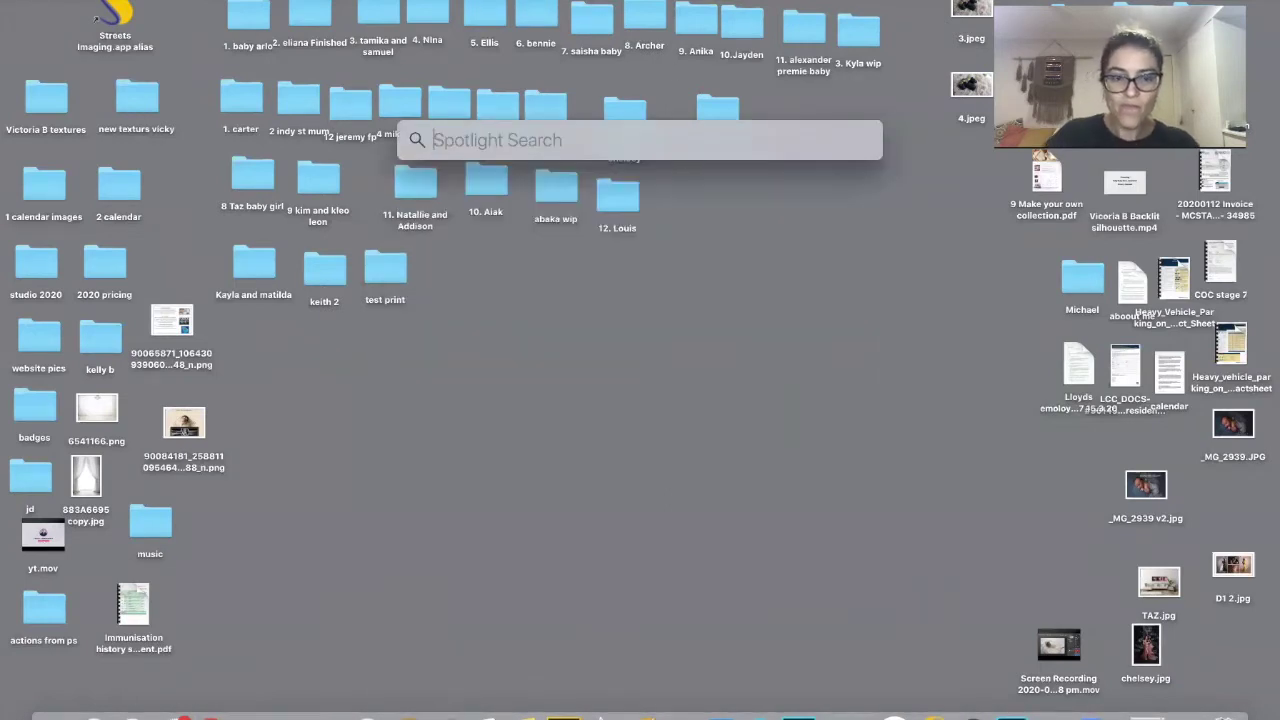
Step: Launch QuickTime Player and dismiss its file chooser without opening a file
text(q)
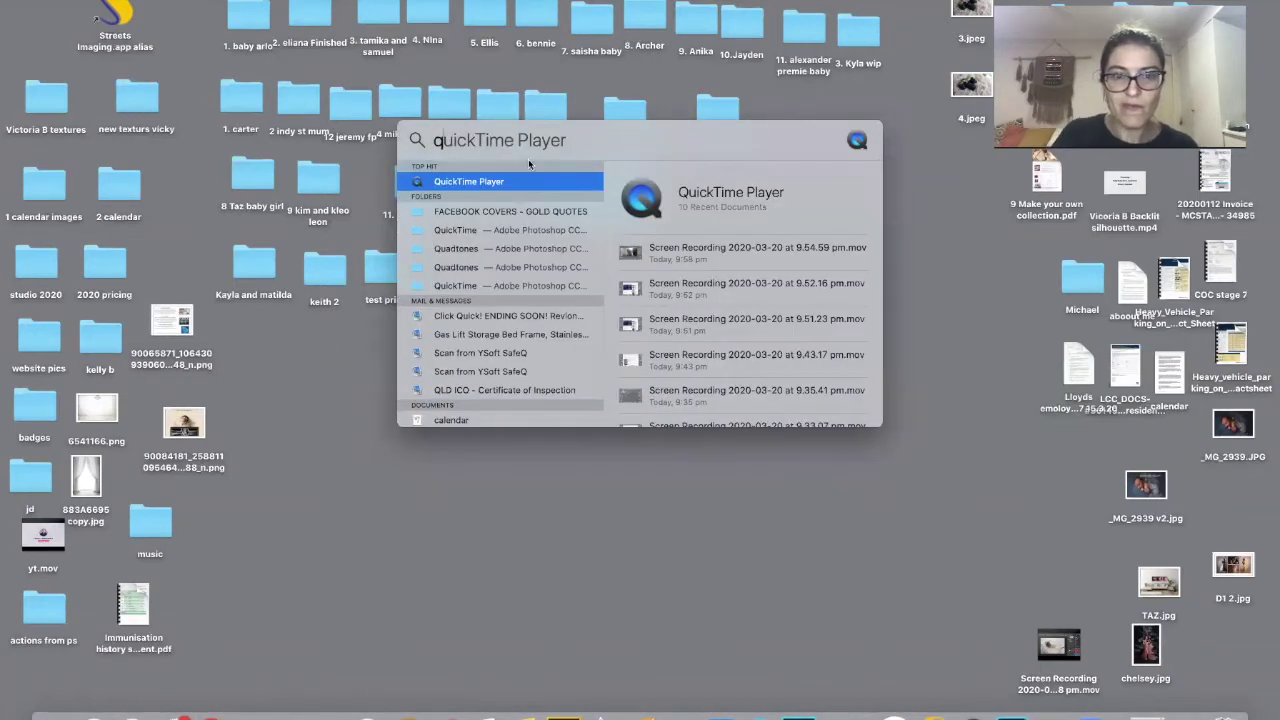
click(514, 186)
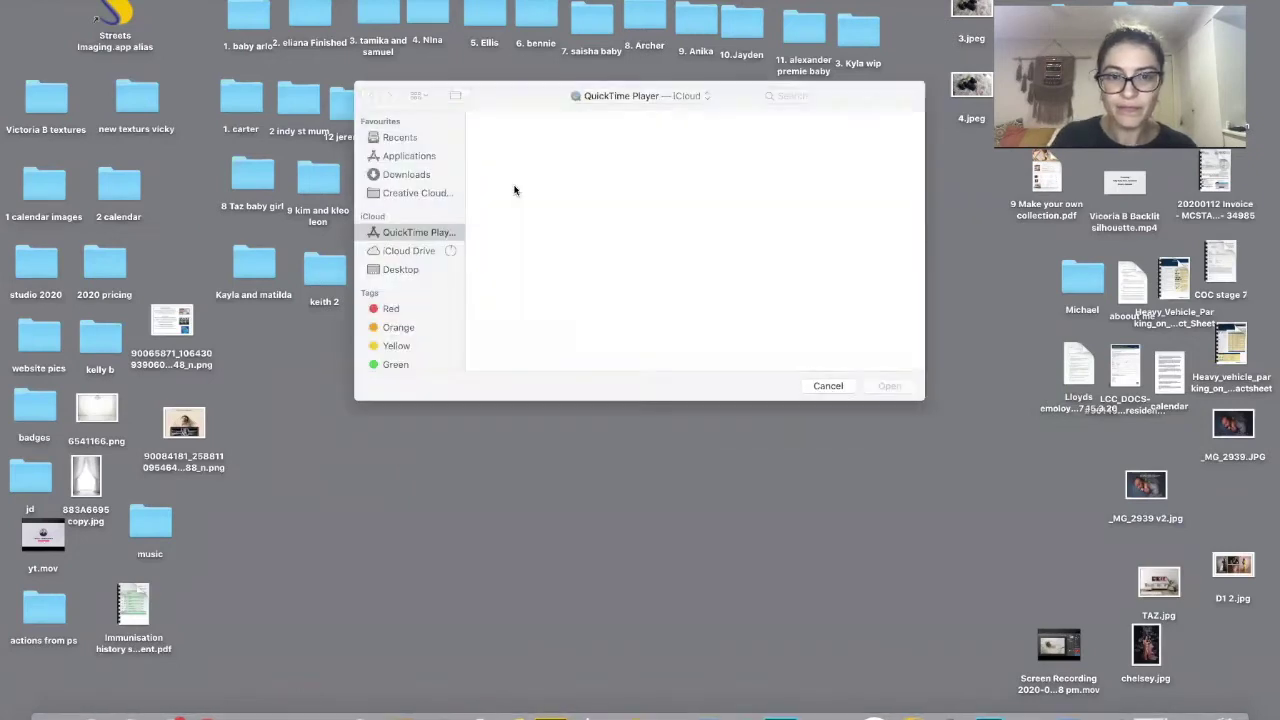
click(835, 386)
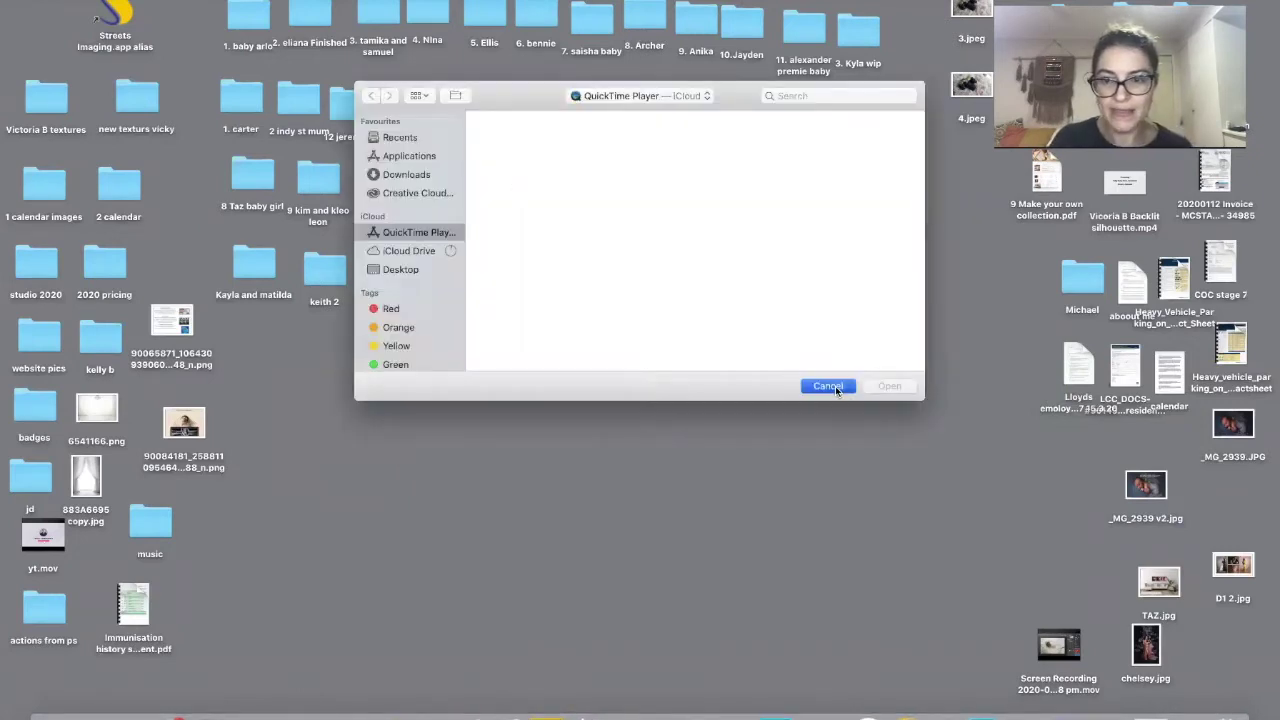
Step: Start a new screen recording of the entire screen with MacBook Pro Microphone as the audio source
click(150, 0)
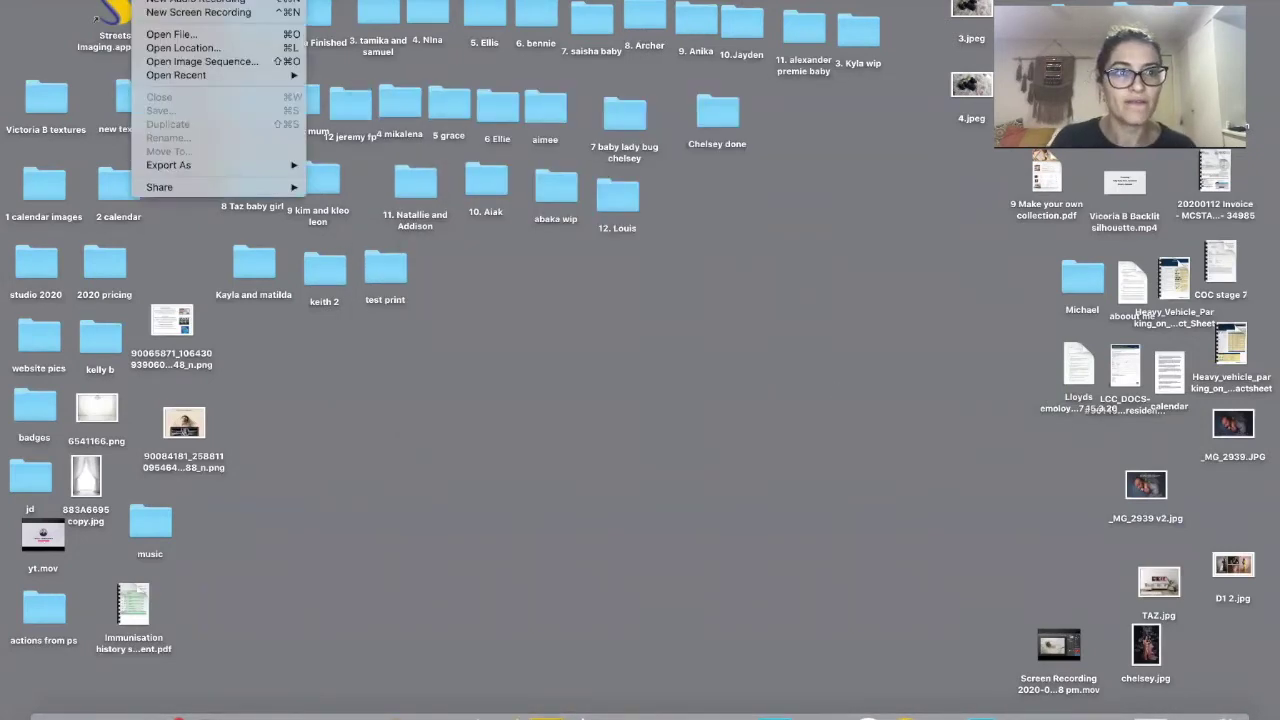
click(165, 12)
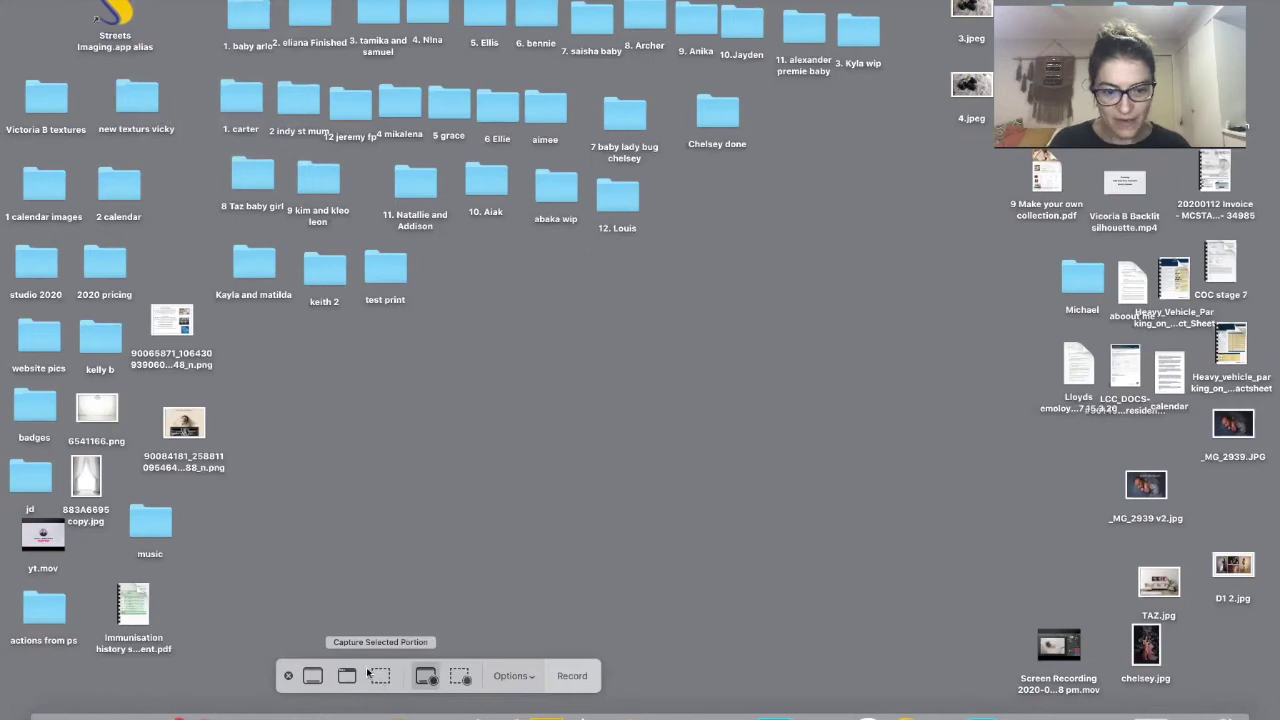
click(432, 678)
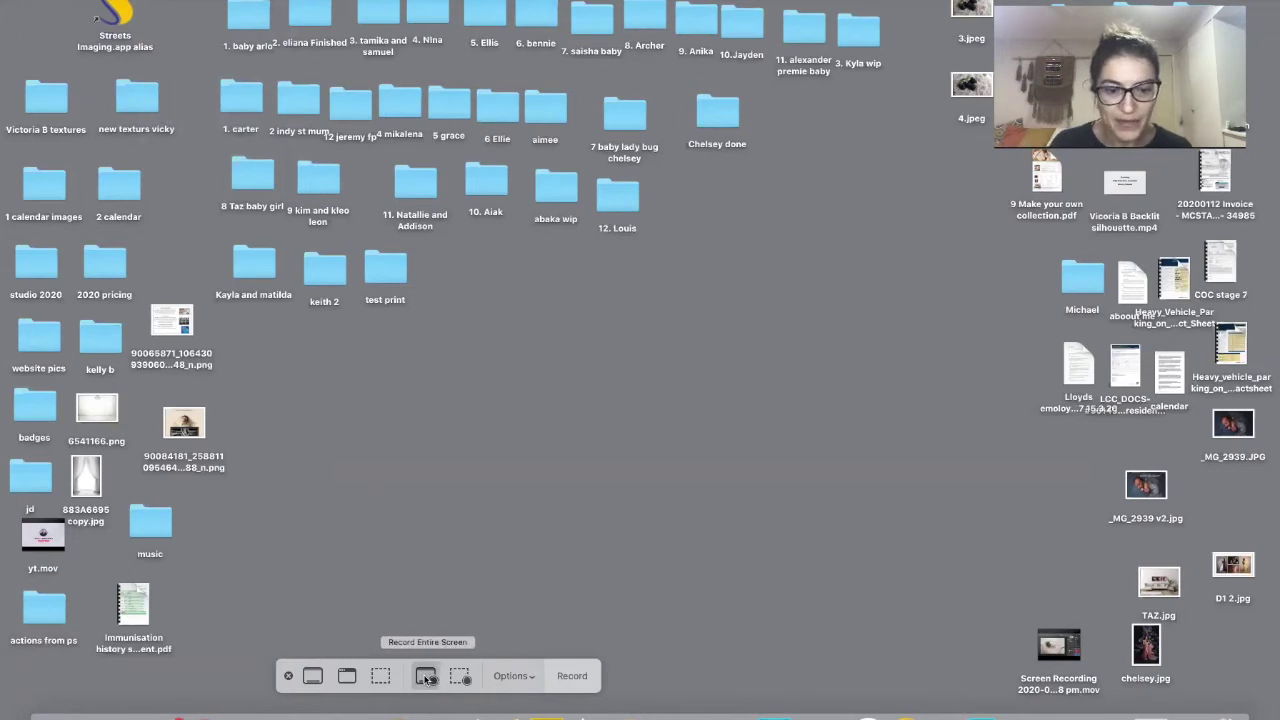
click(512, 676)
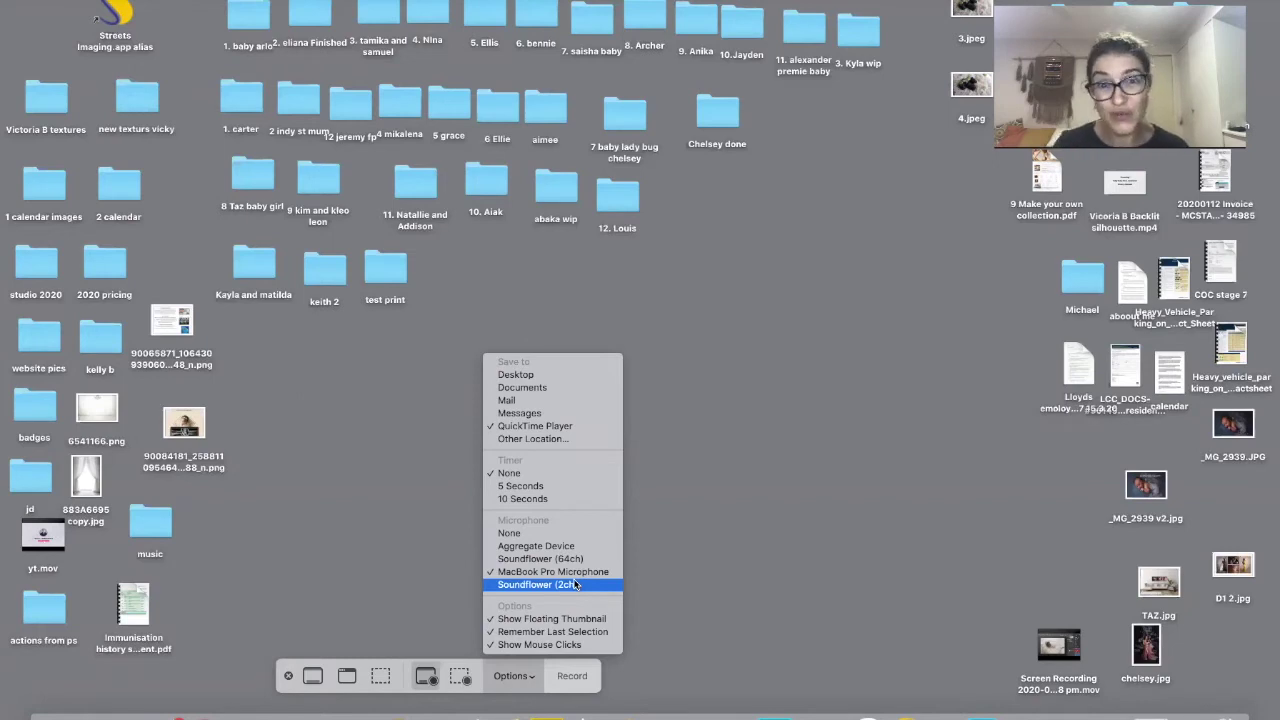
click(508, 572)
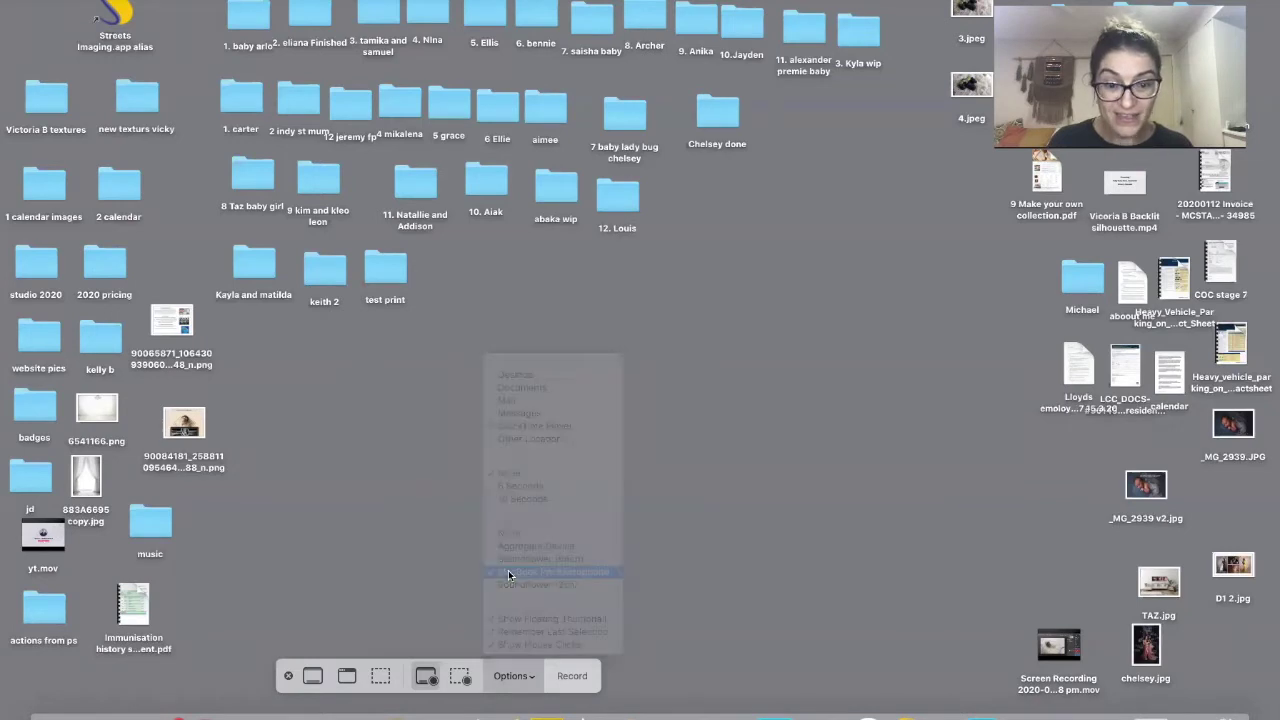
click(570, 676)
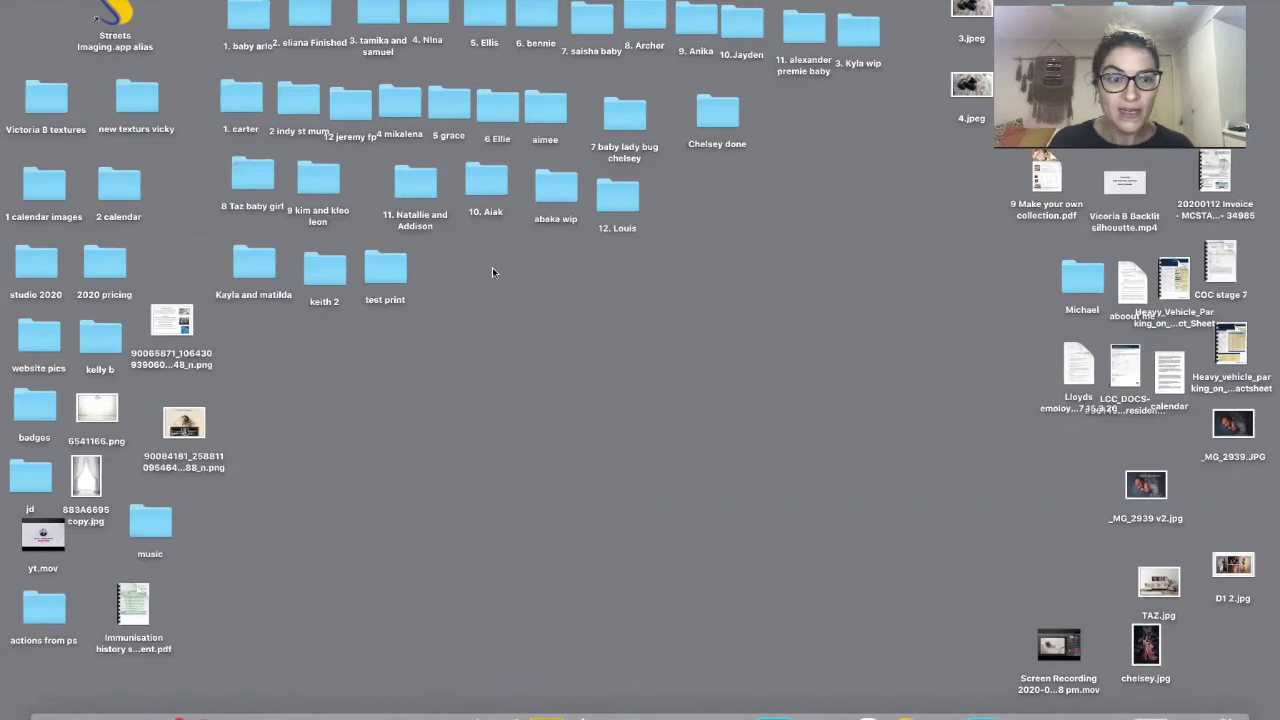
Step: View no16.JPG and no33.jpg from the first subfolder of the desktop folder numbered 10, then close the images and the folder window
double_click(490, 188)
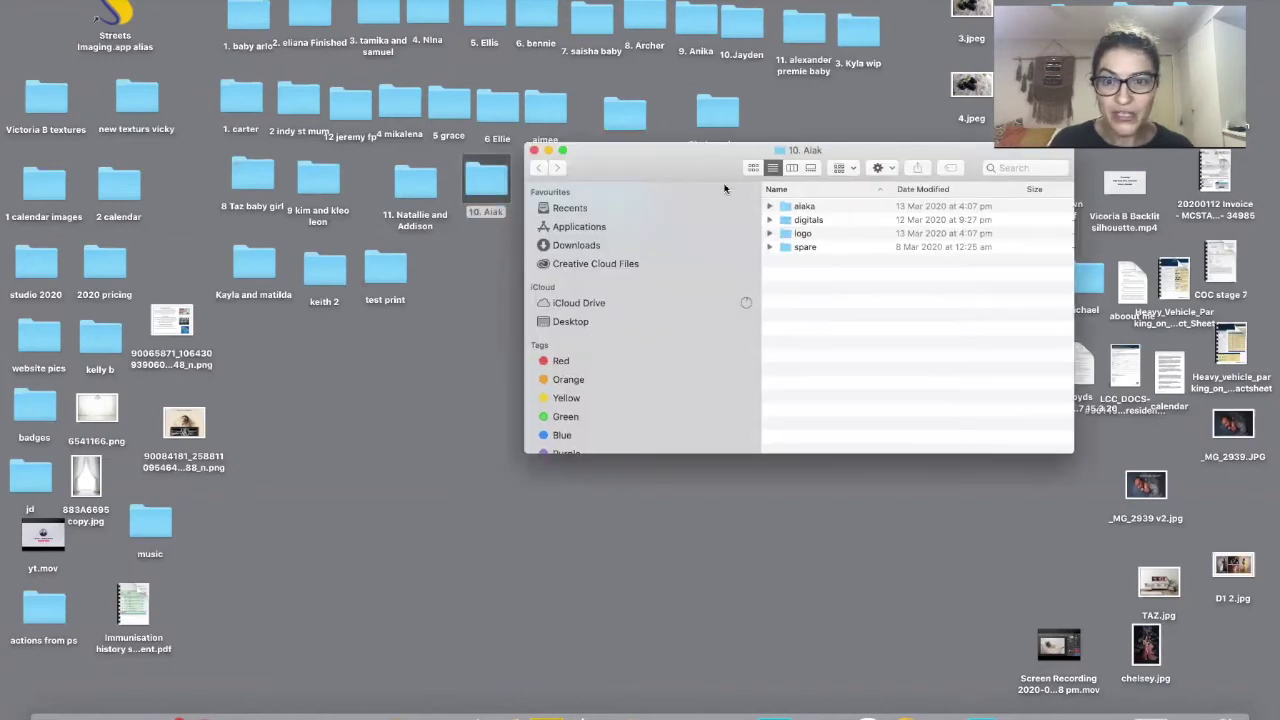
double_click(808, 207)
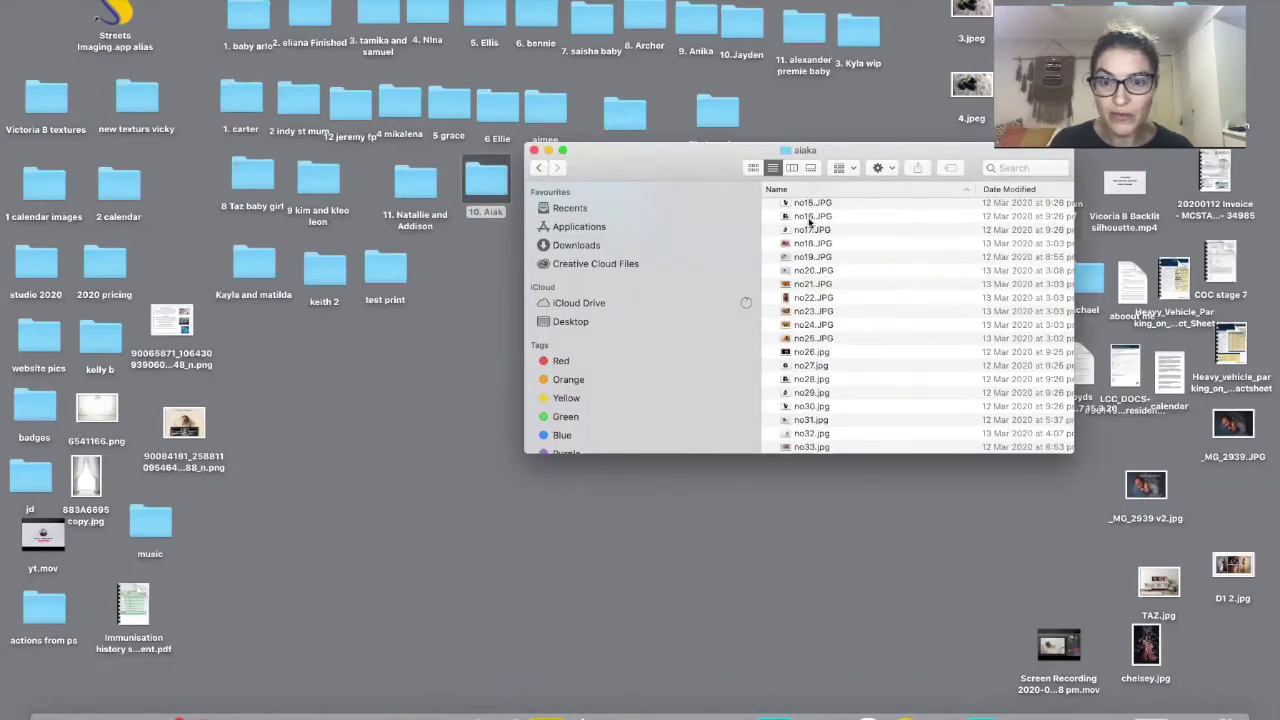
double_click(810, 217)
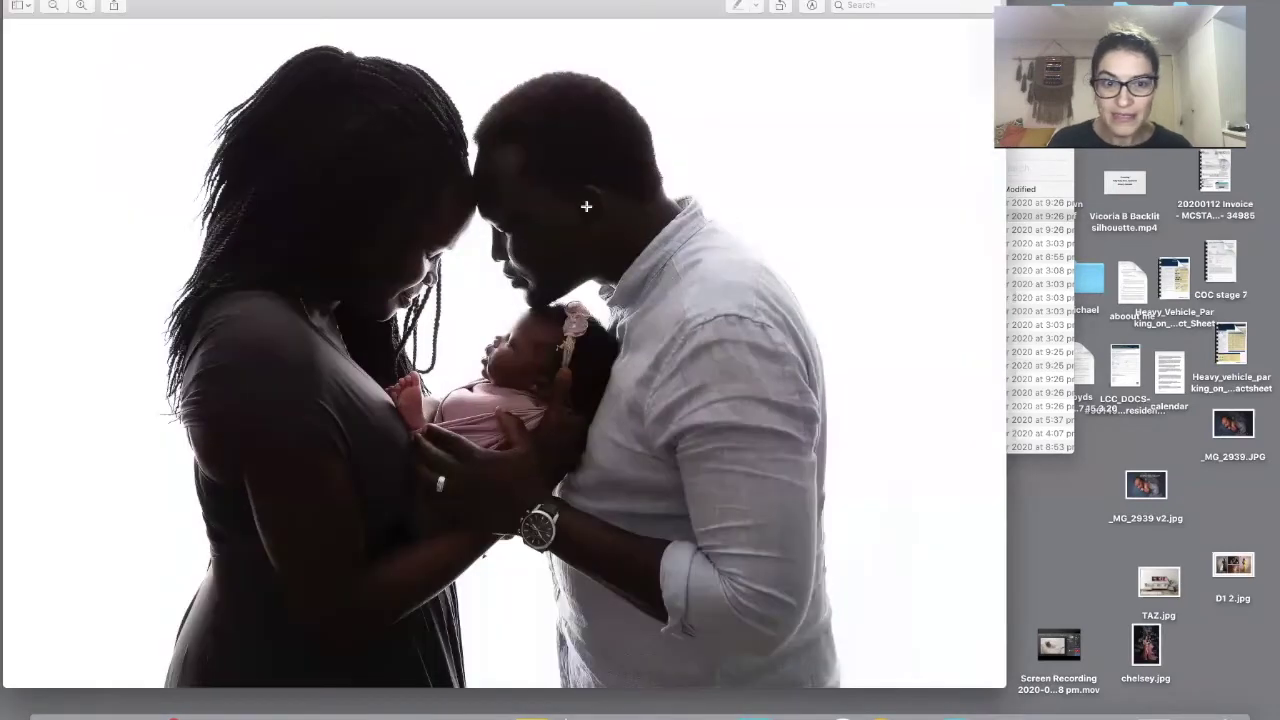
double_click(83, 5)
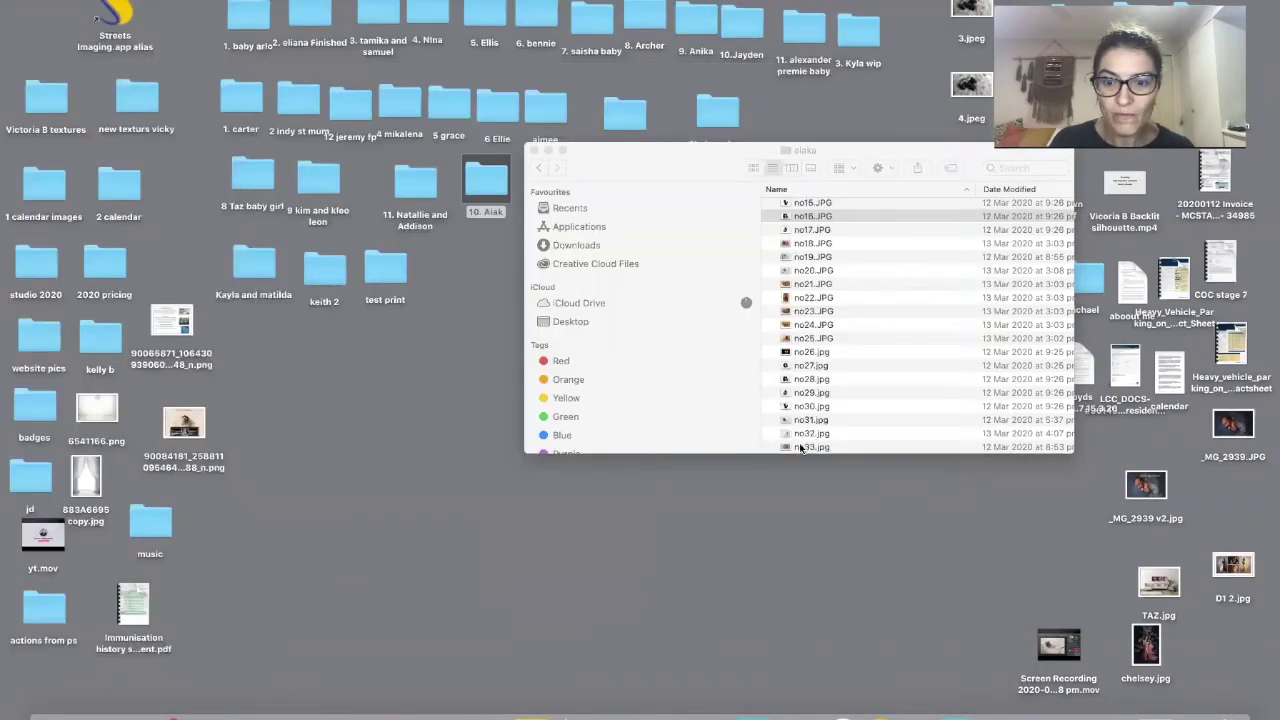
double_click(800, 447)
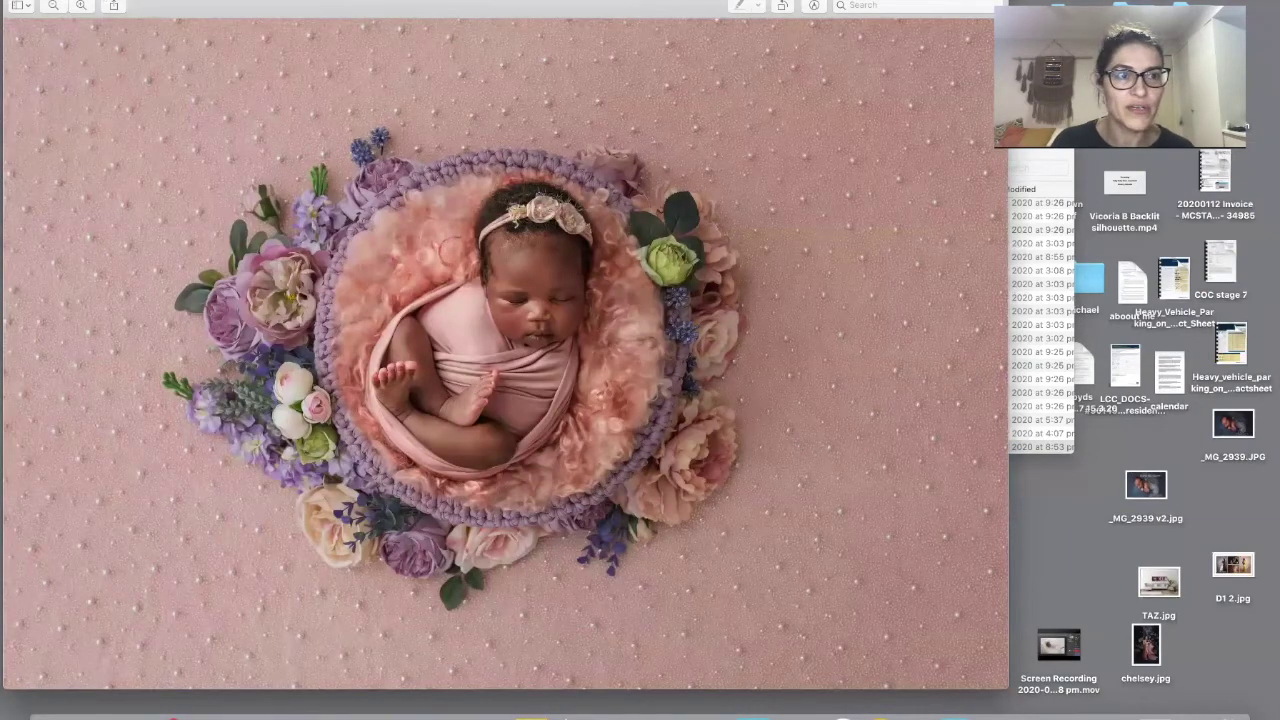
key(super+w)
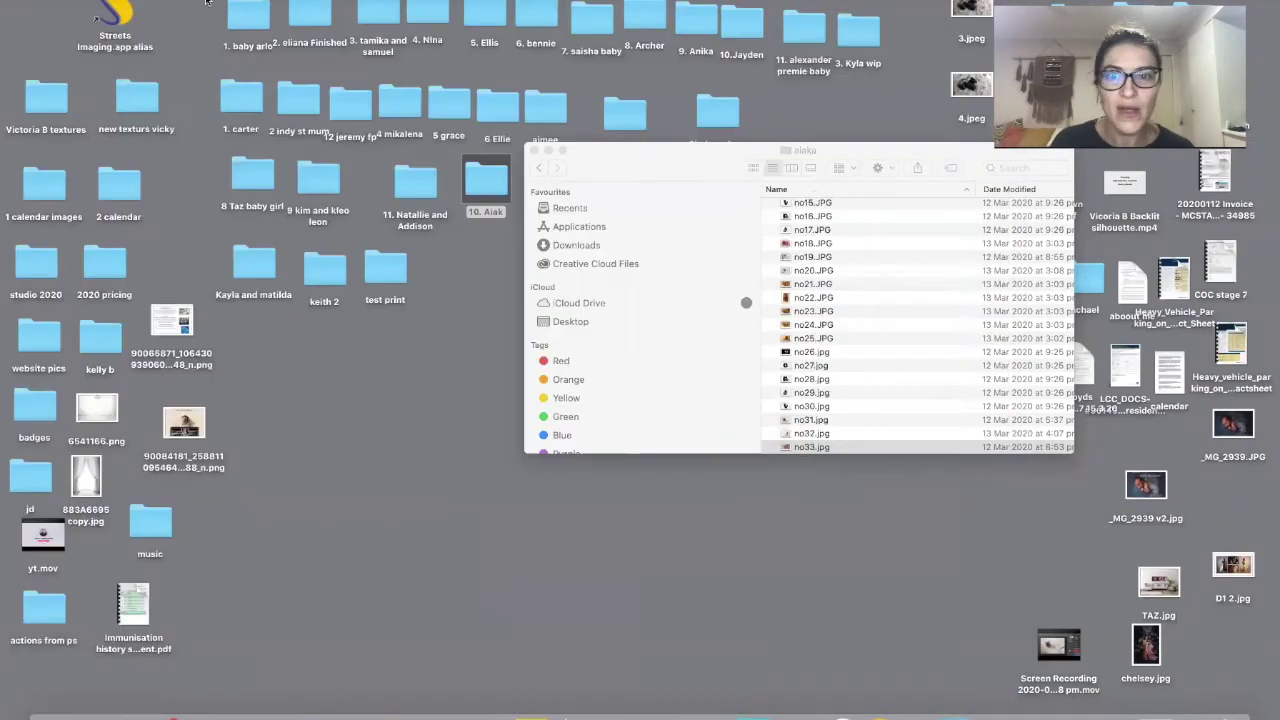
click(534, 151)
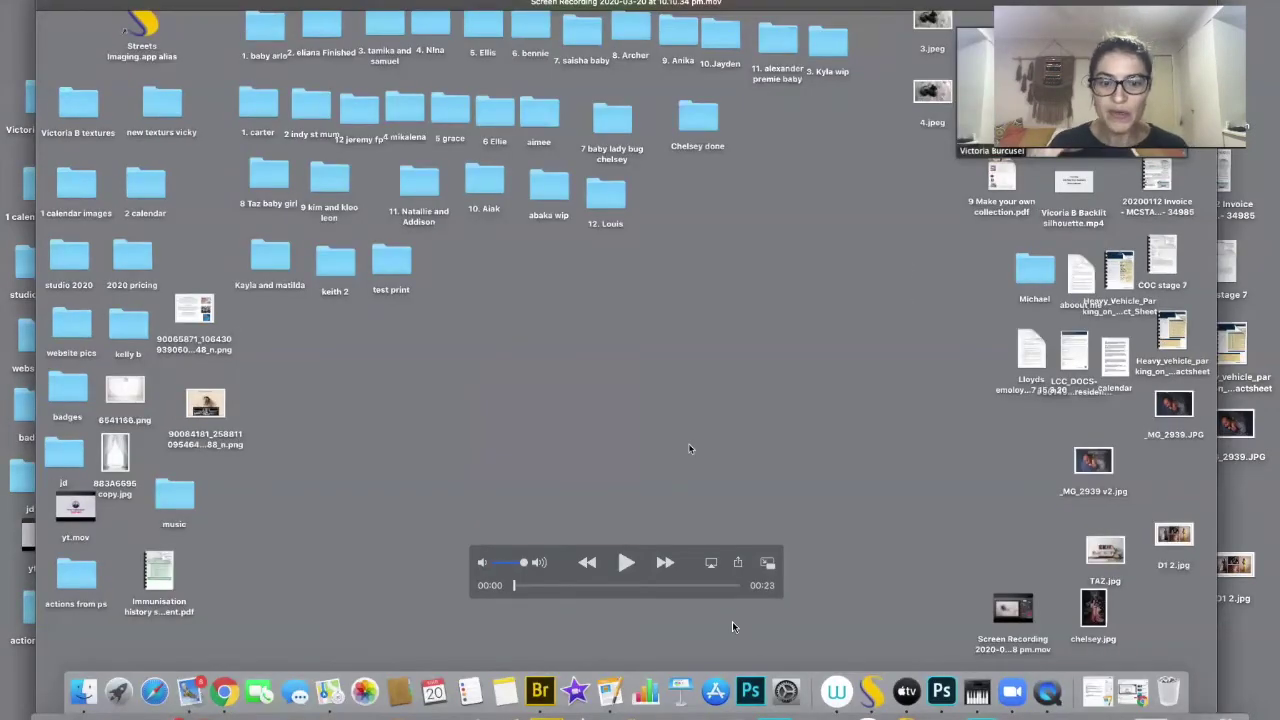
Step: Play back the finished screen recording, stop it, and locate its movie file on the desktop
click(626, 563)
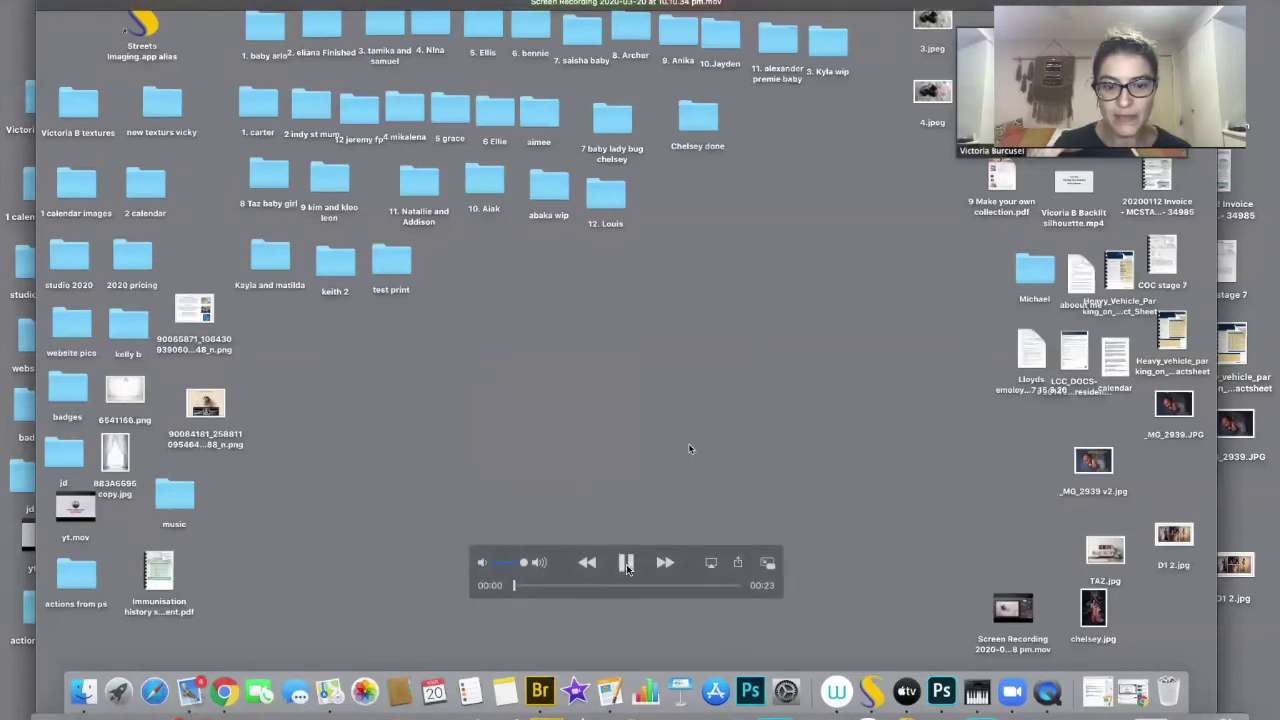
click(626, 563)
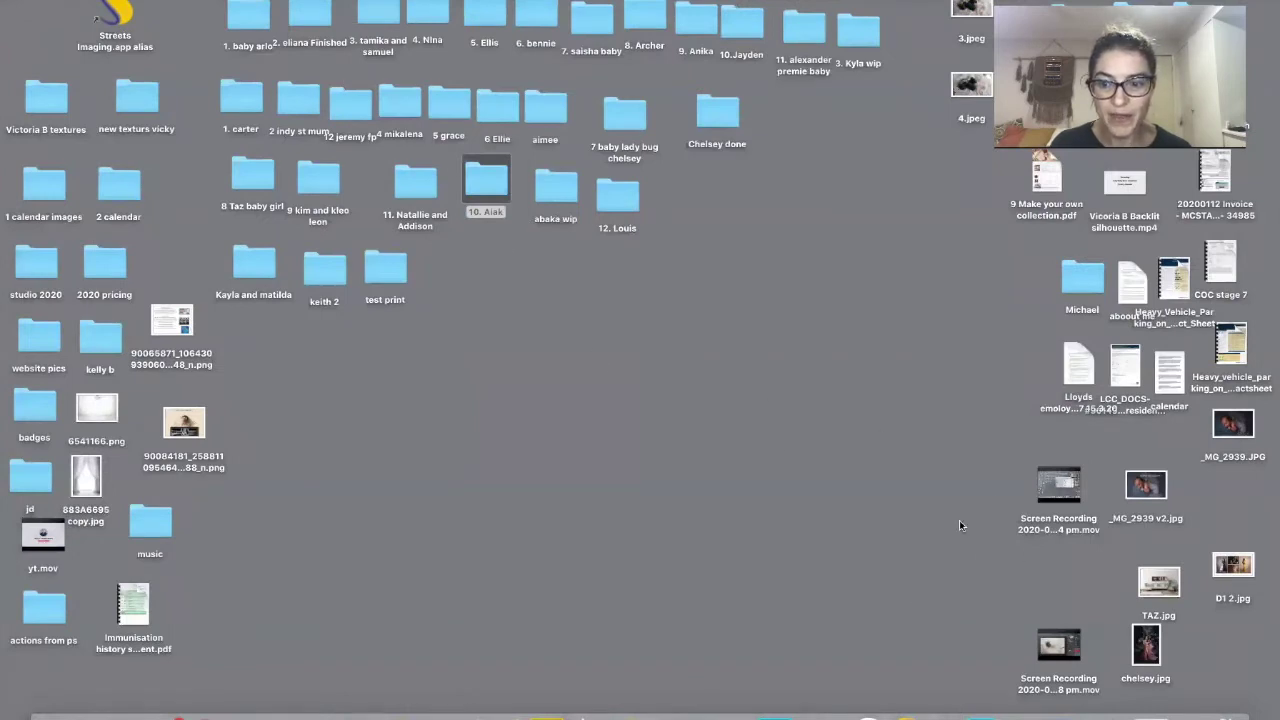
mouse_move(1074, 492)
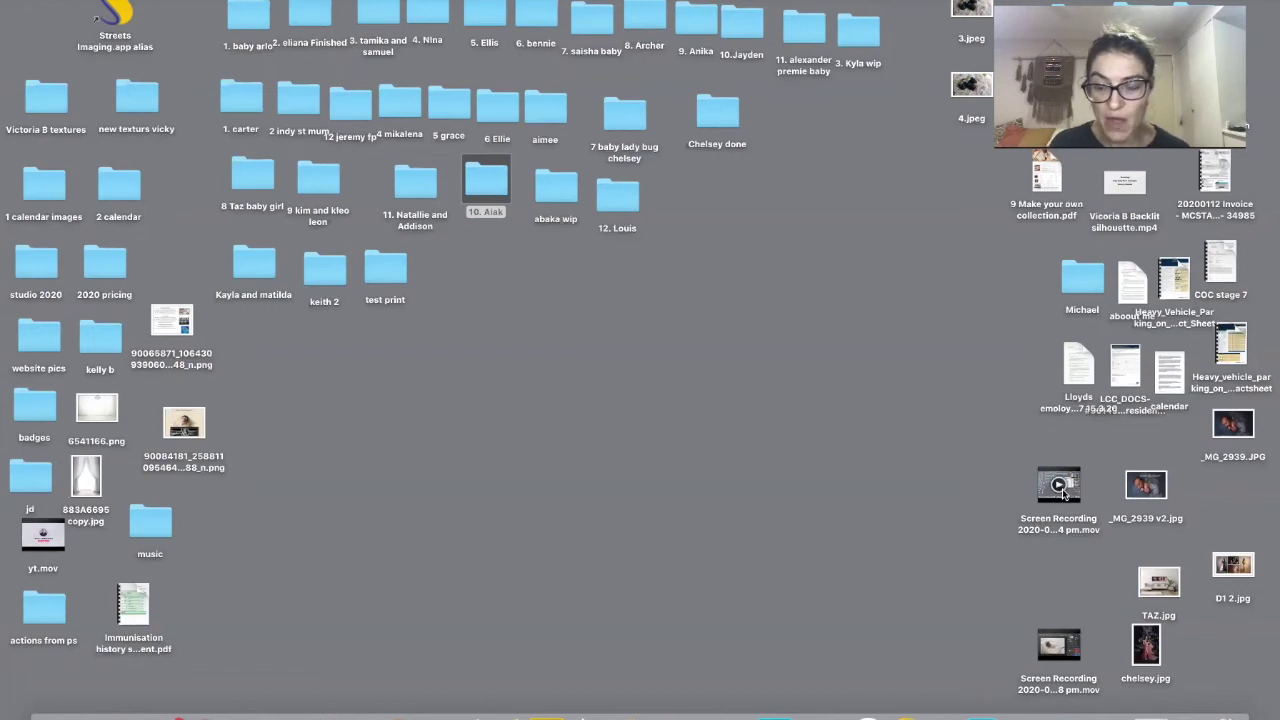
click(1061, 486)
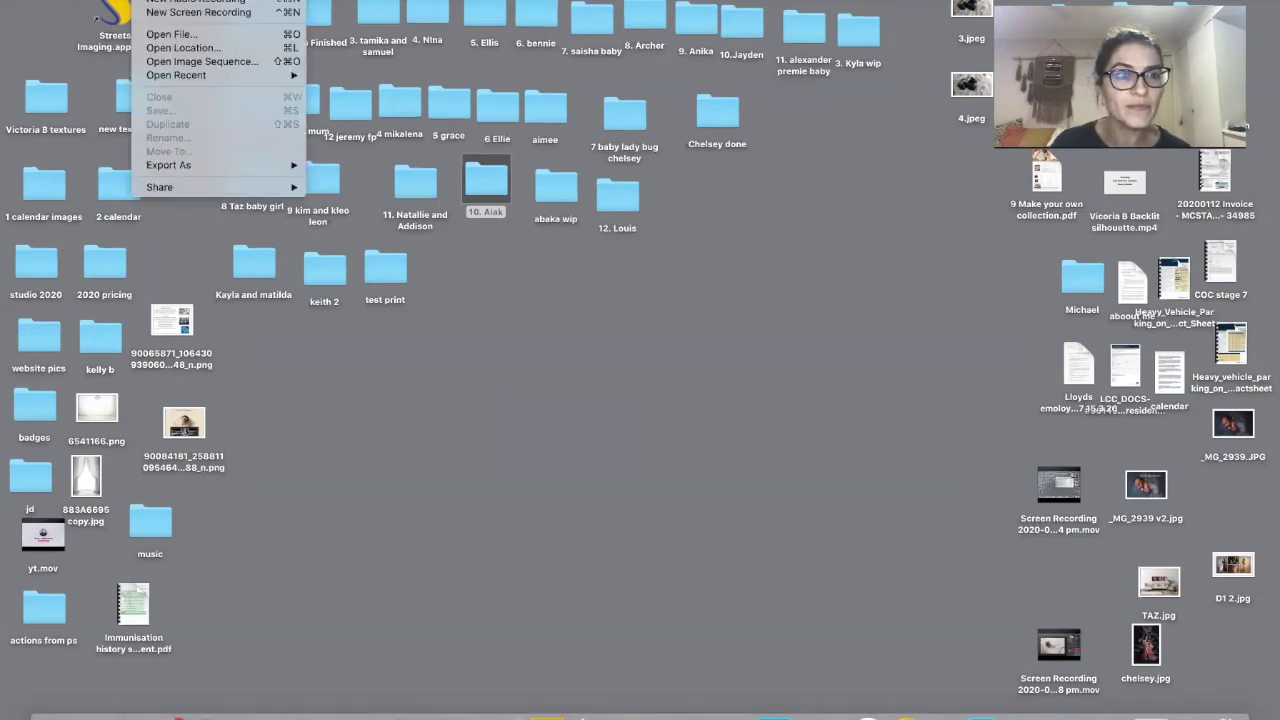
Step: Reopen the screen capture controls through a new screen recording, review the capture options, and take a still image of the entire screen
click(199, 12)
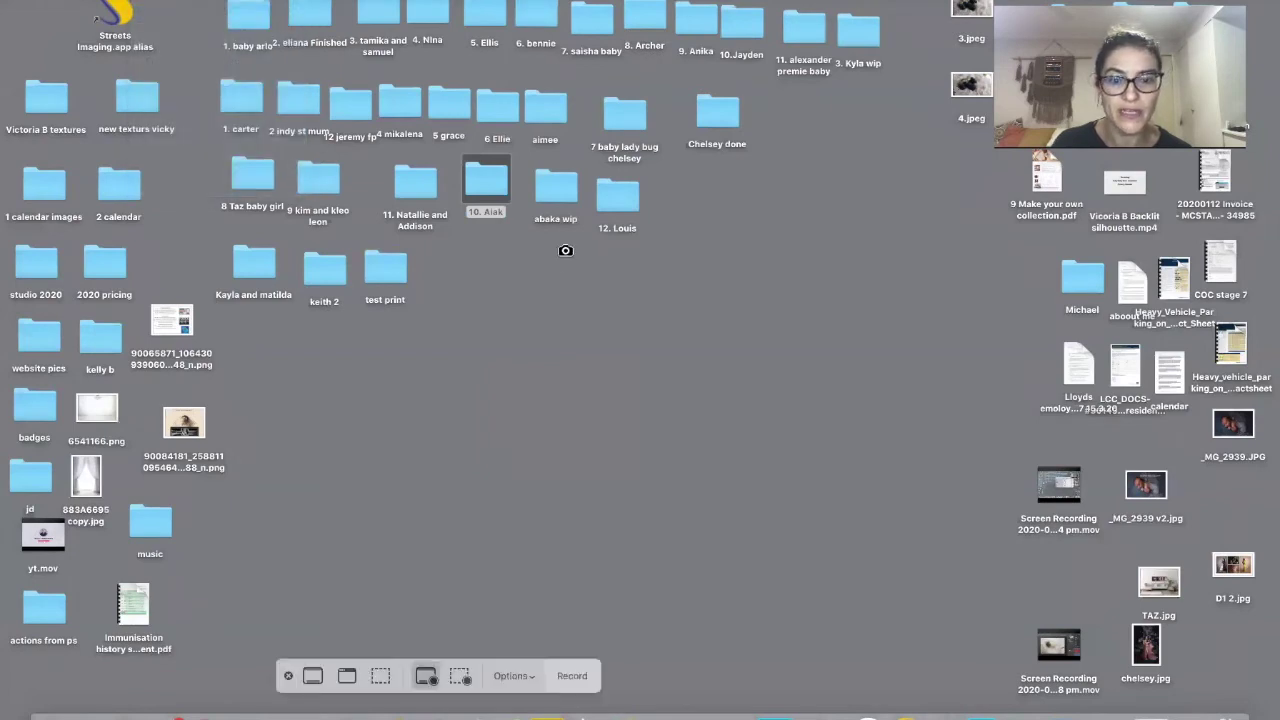
click(535, 680)
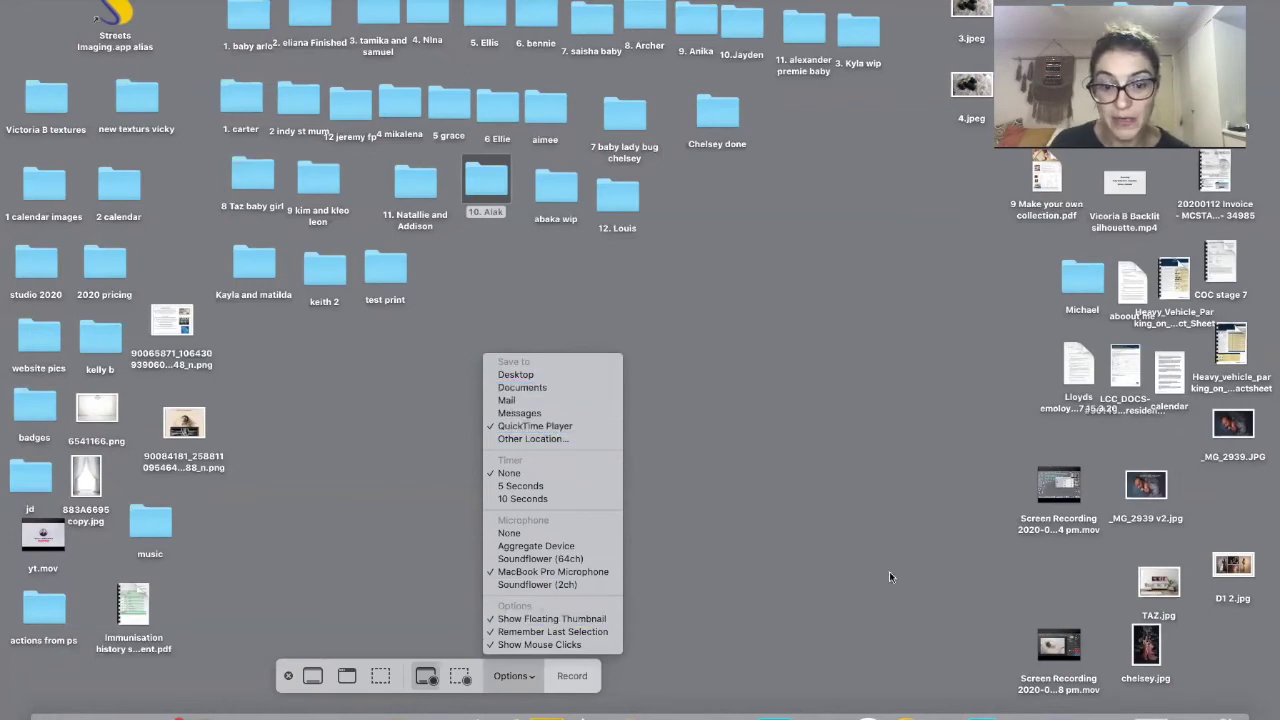
click(904, 598)
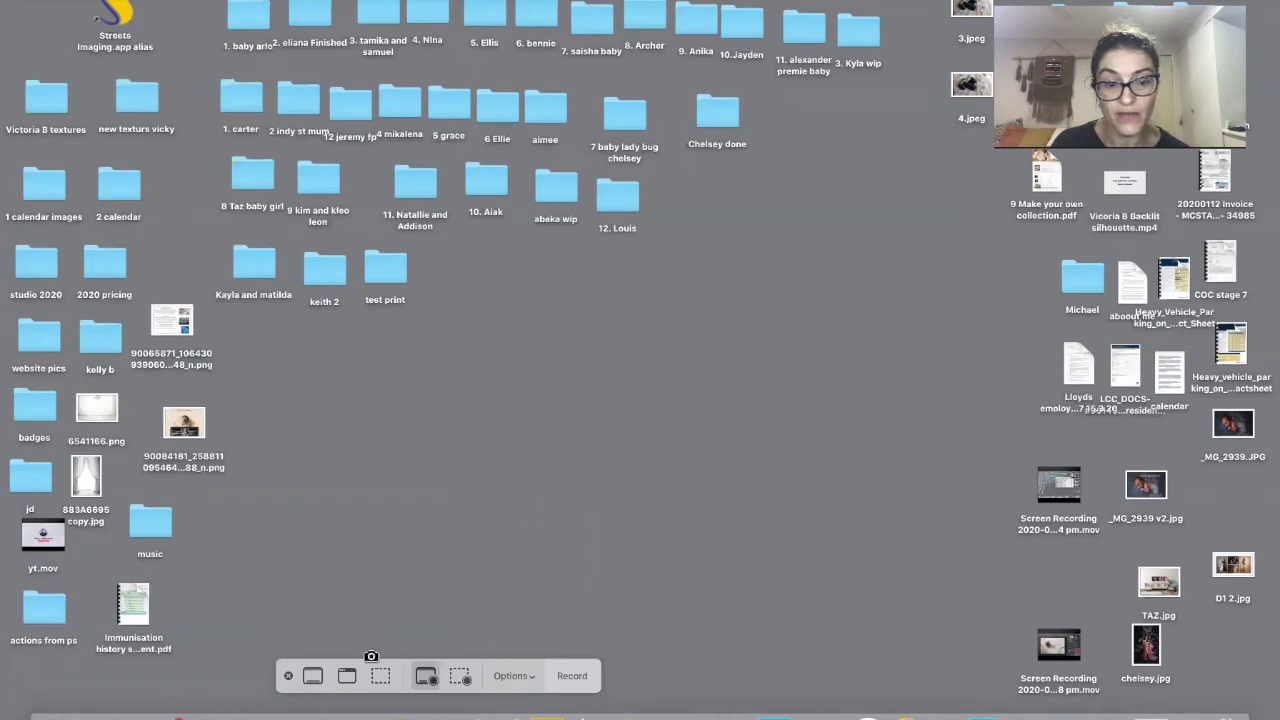
click(312, 676)
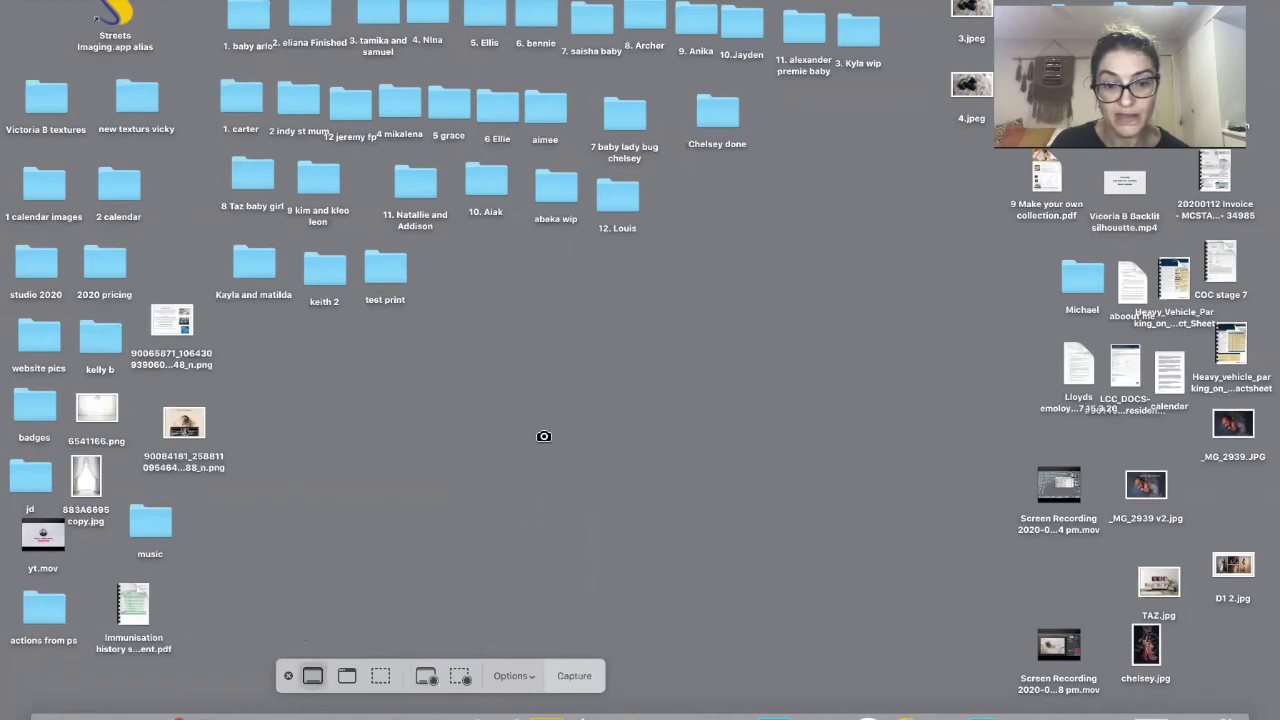
click(545, 439)
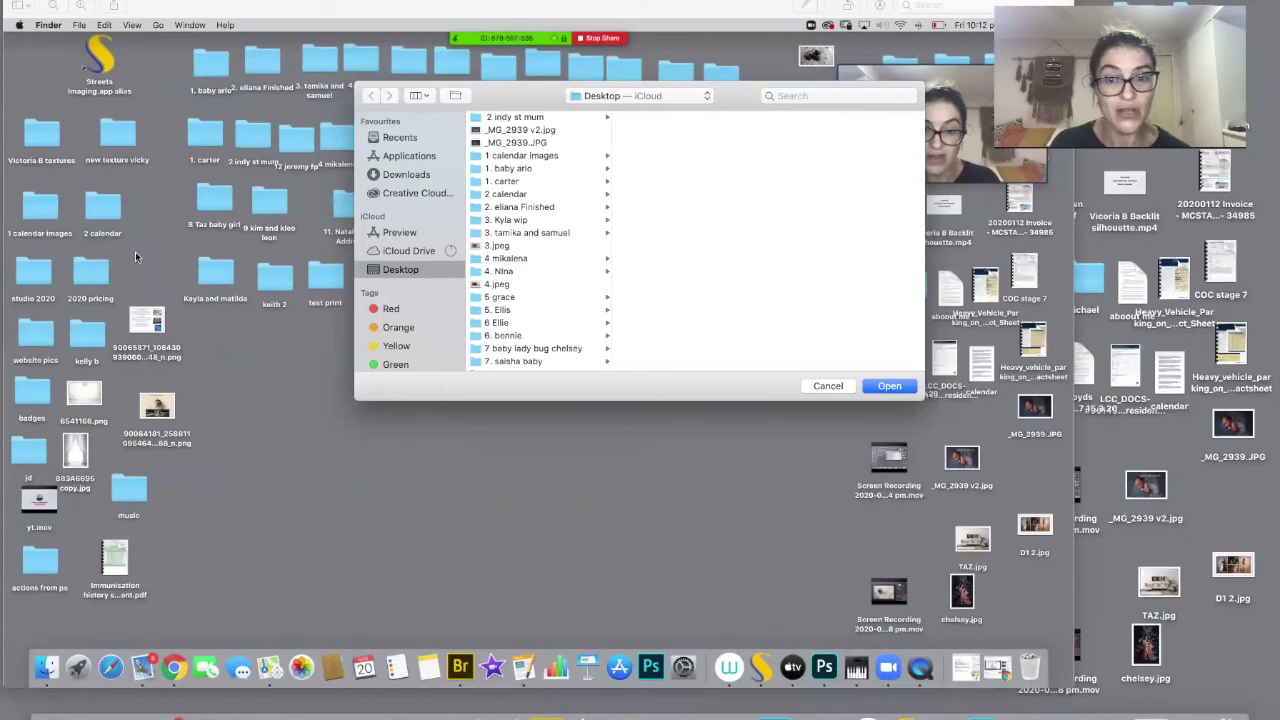
Step: Close the captured screenshot without saving it and dismiss the file chooser to return to the desktop
key(super+q)
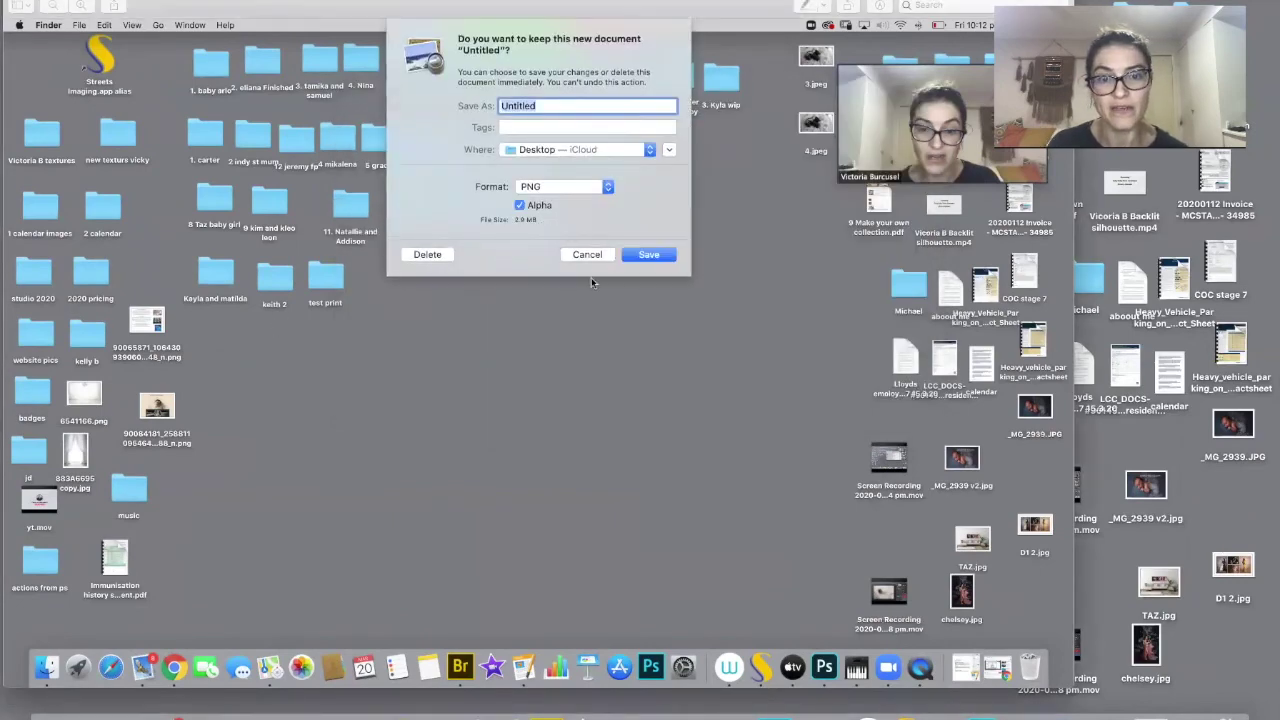
click(587, 256)
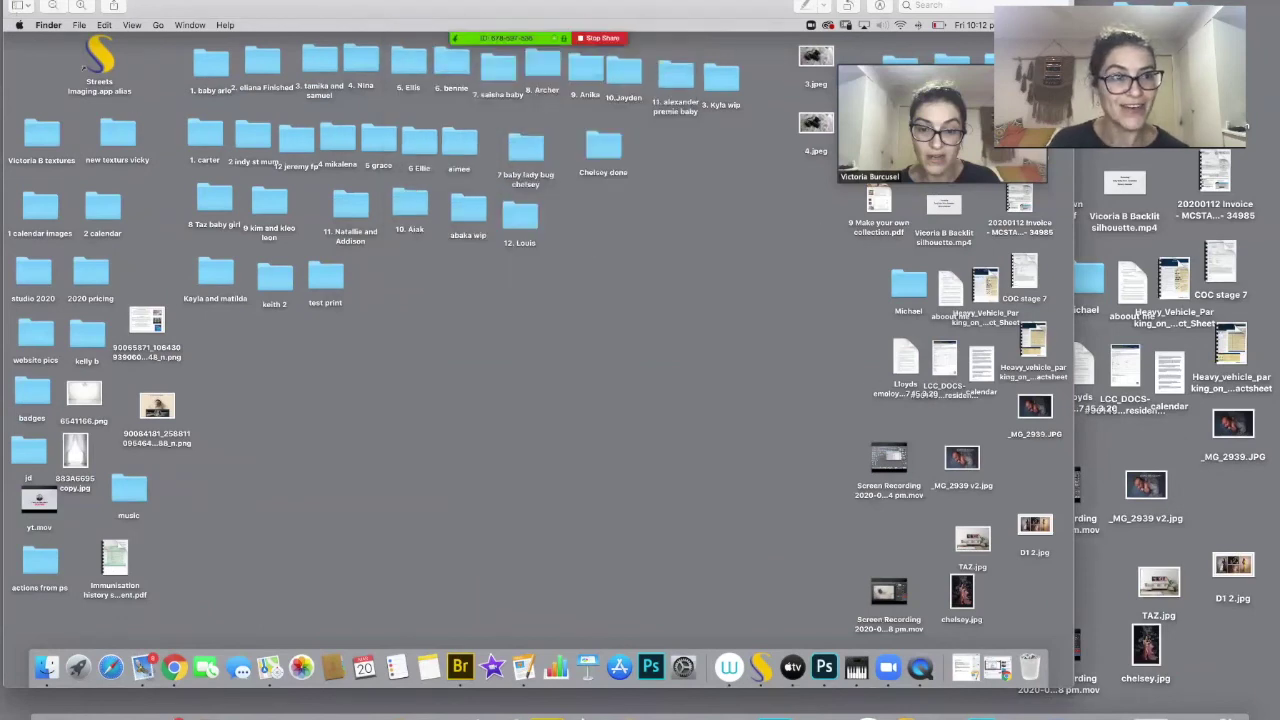
click(405, 256)
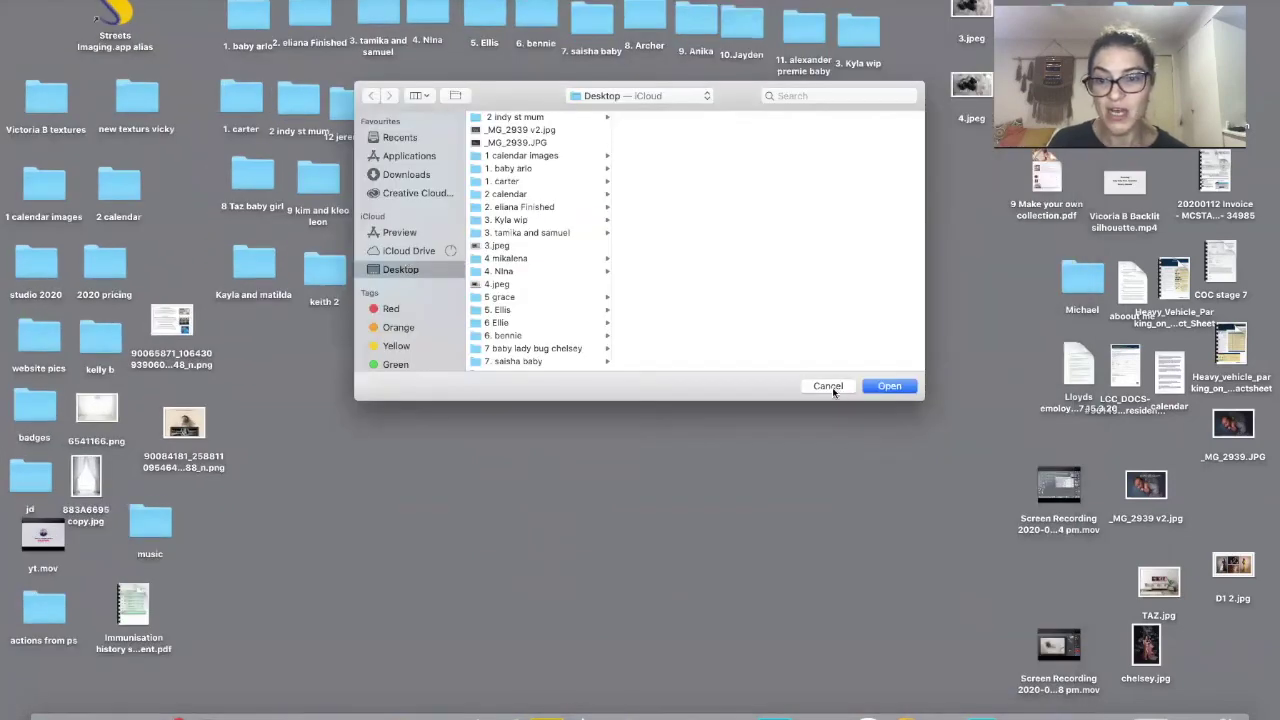
click(830, 386)
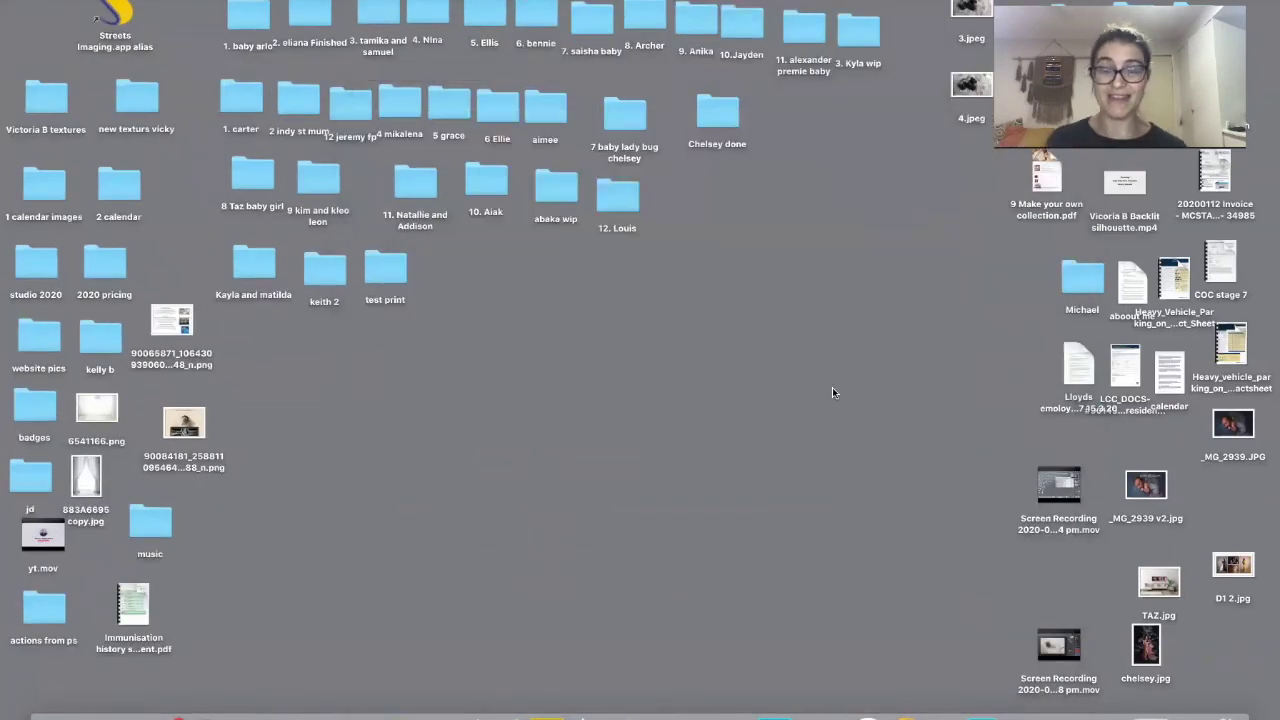